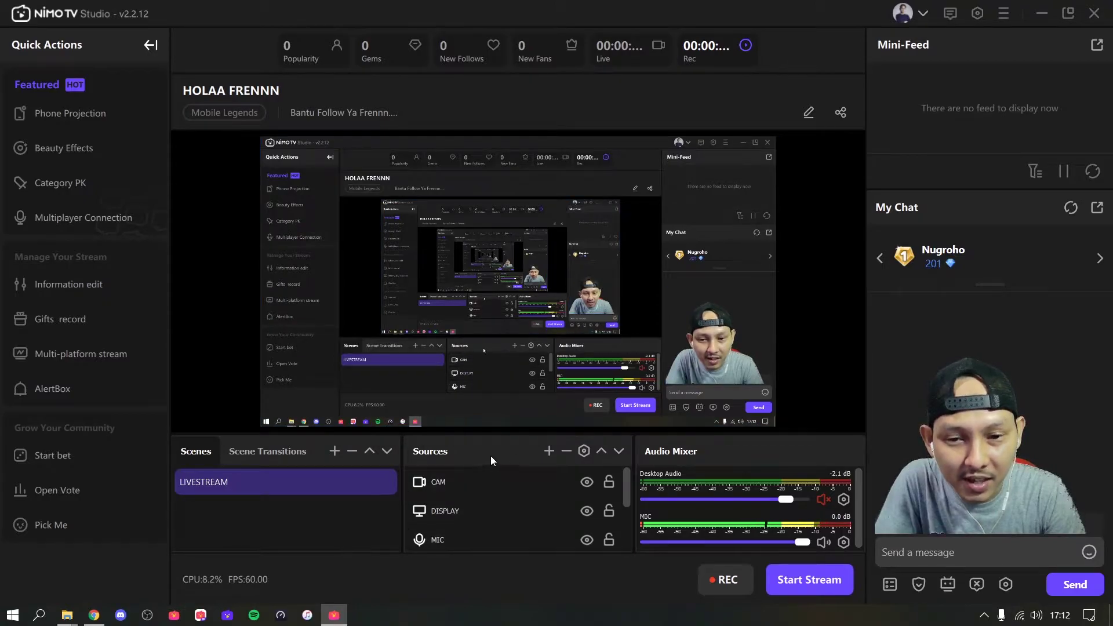
- View the list of source types that can be added to the LIVESTREAM scene, then dismiss it
{"action": "left_click", "coordinate": [549, 451]}
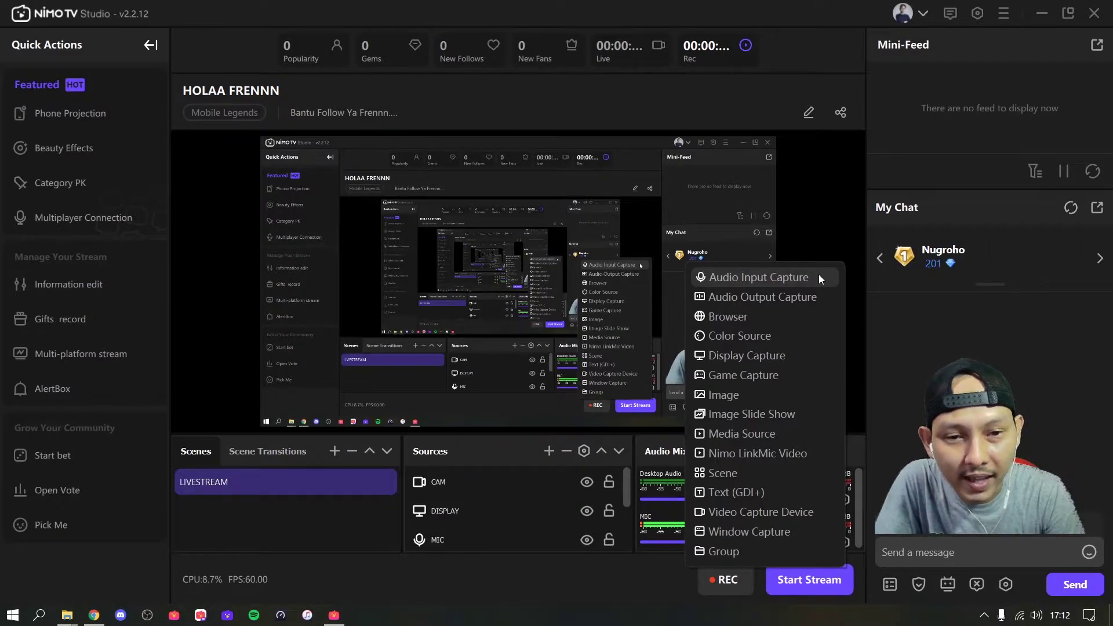
{"action": "left_click", "coordinate": [822, 242]}
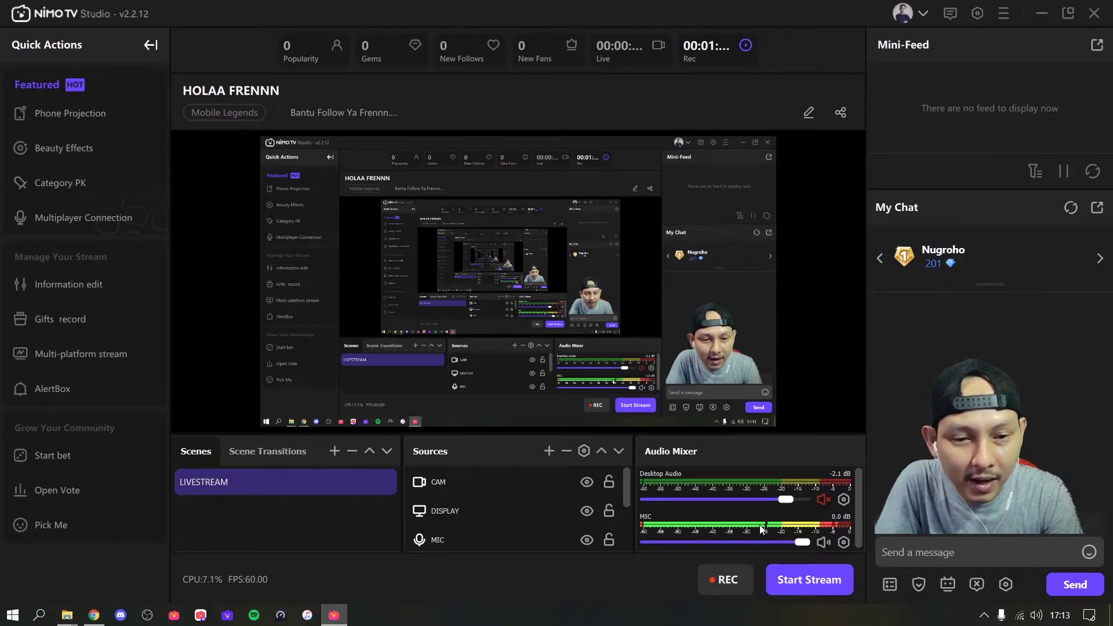
- Try lowering the MIC volume to -9.4 dB in the audio mixer and return it to 0.0 dB
{"action": "left_click_drag", "start_coordinate": [793, 545], "coordinate": [752, 546]}
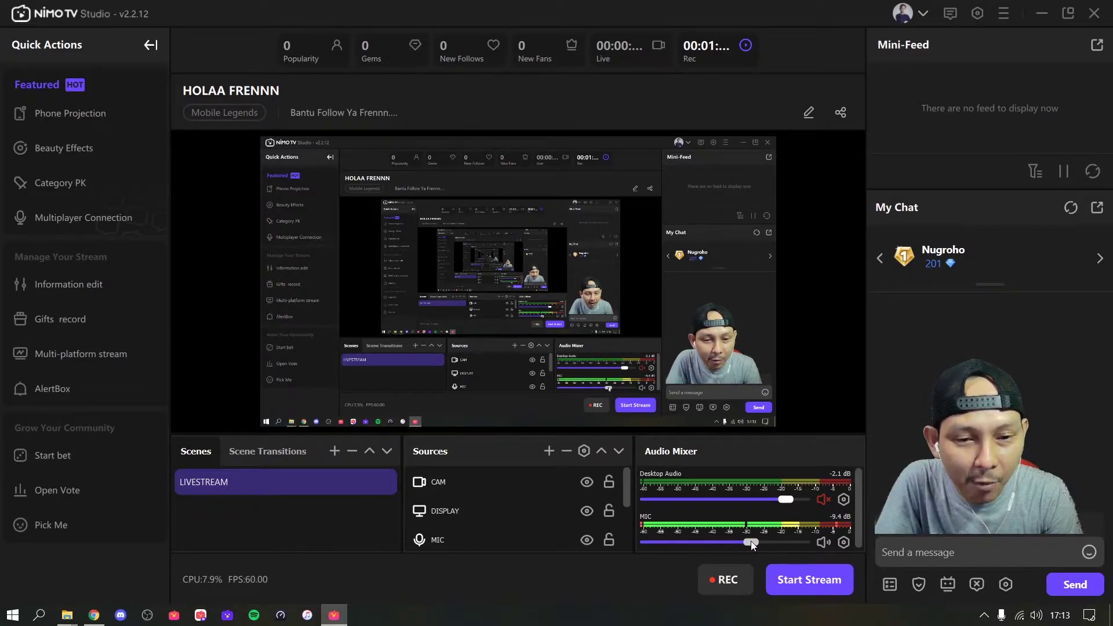
{"action": "left_click_drag", "start_coordinate": [753, 543], "coordinate": [813, 542]}
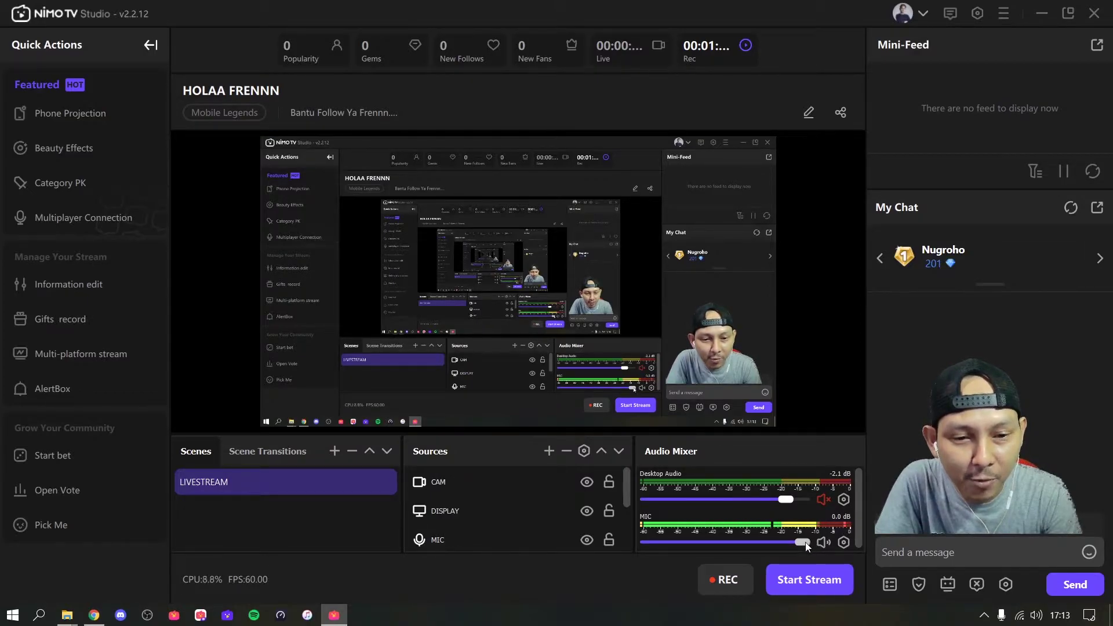
{"action": "left_click_drag", "start_coordinate": [805, 542], "coordinate": [826, 549]}
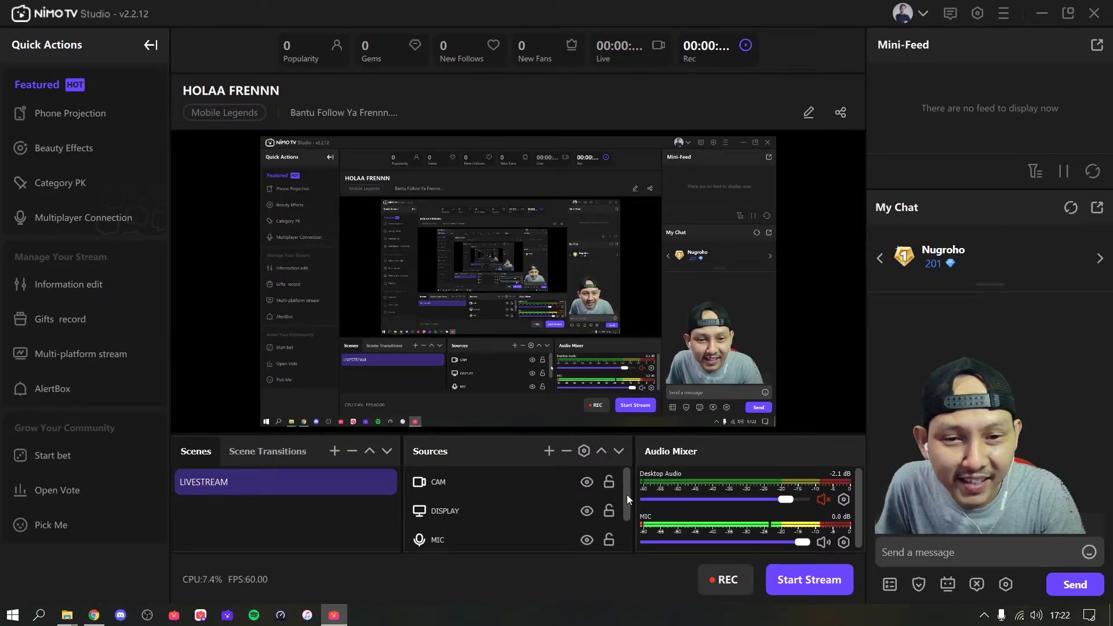
- Open the filters of the MIC source and move their window aside so the audio mixer stays in view
{"action": "left_click", "coordinate": [528, 541]}
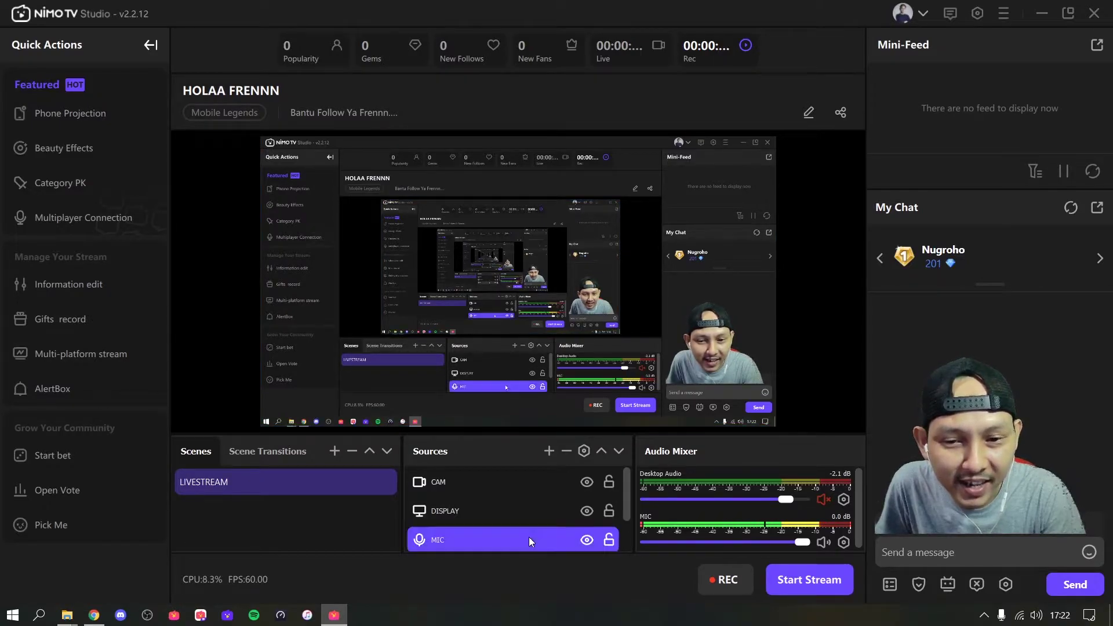
{"action": "right_click", "coordinate": [528, 537]}
{"action": "scroll", "coordinate": [529, 537], "scroll_direction": "down", "scroll_amount": 1}
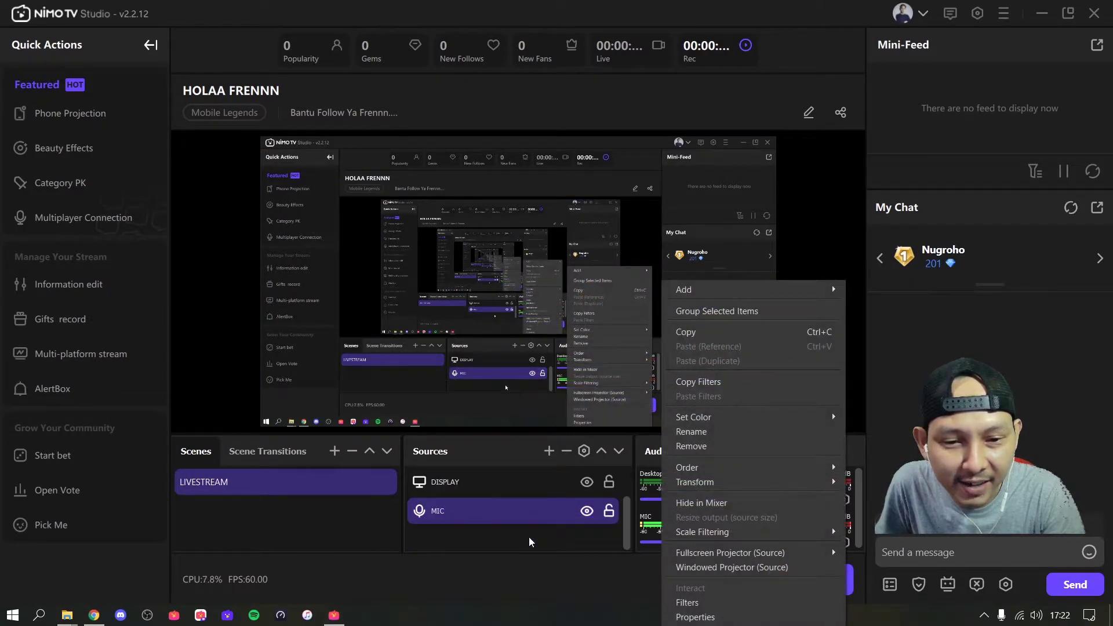
{"action": "left_click", "coordinate": [705, 601]}
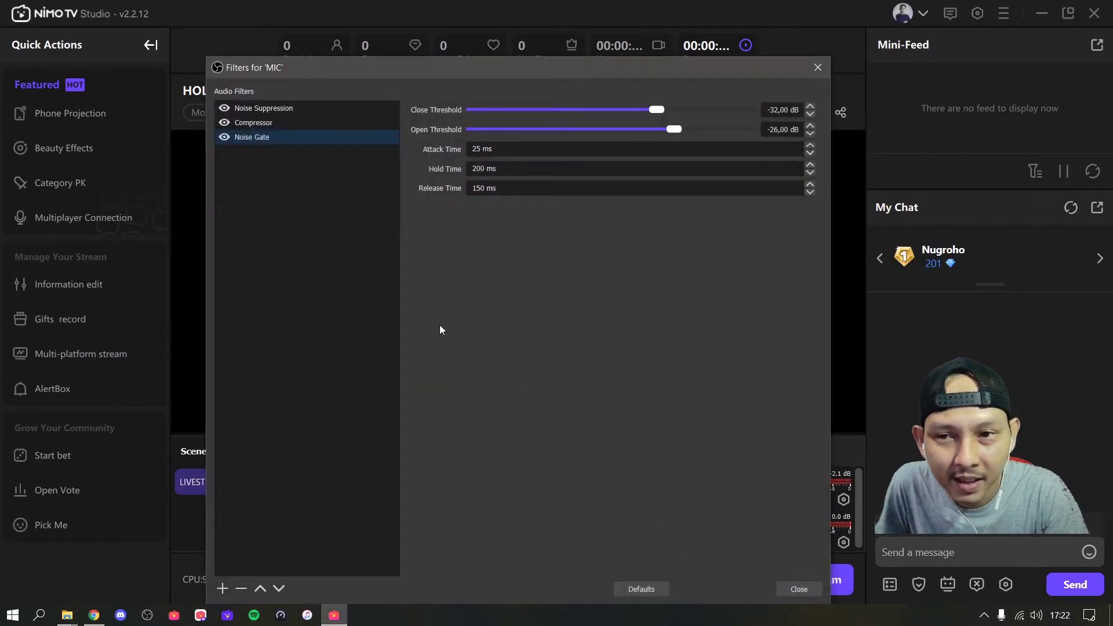
{"action": "left_click_drag", "start_coordinate": [538, 79], "coordinate": [341, 46]}
{"action": "left_click_drag", "start_coordinate": [633, 292], "coordinate": [614, 293]}
{"action": "left_click_drag", "start_coordinate": [453, 36], "coordinate": [467, 45]}
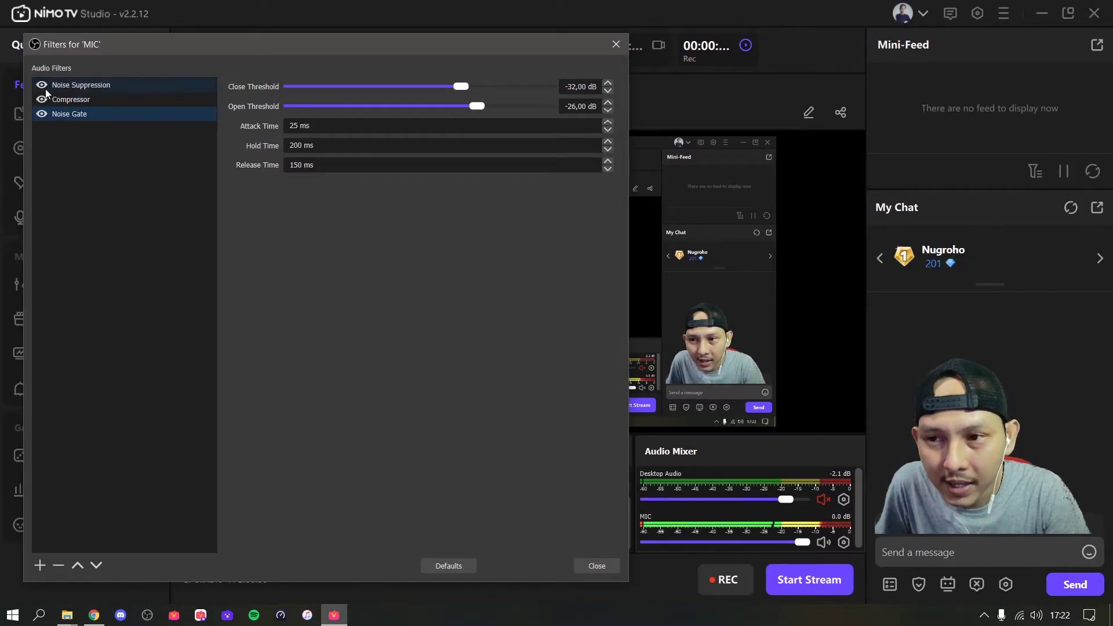
- Review the settings of the MIC's Noise Suppression, Compressor and Noise Gate filters
{"action": "left_click", "coordinate": [65, 86]}
{"action": "left_click", "coordinate": [86, 99]}
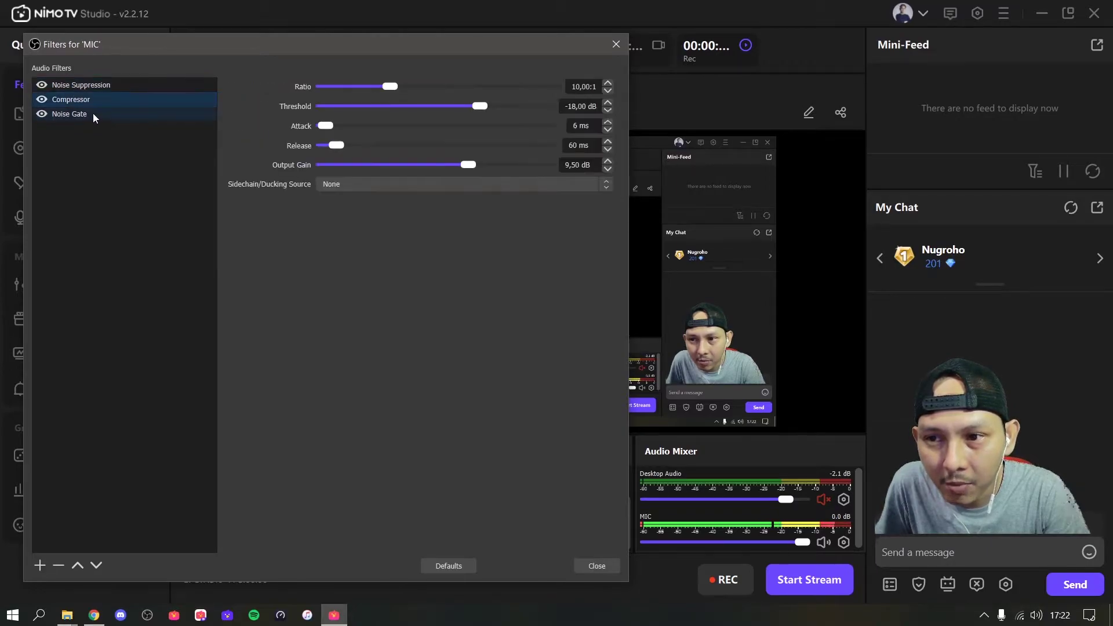
{"action": "left_click", "coordinate": [93, 113]}
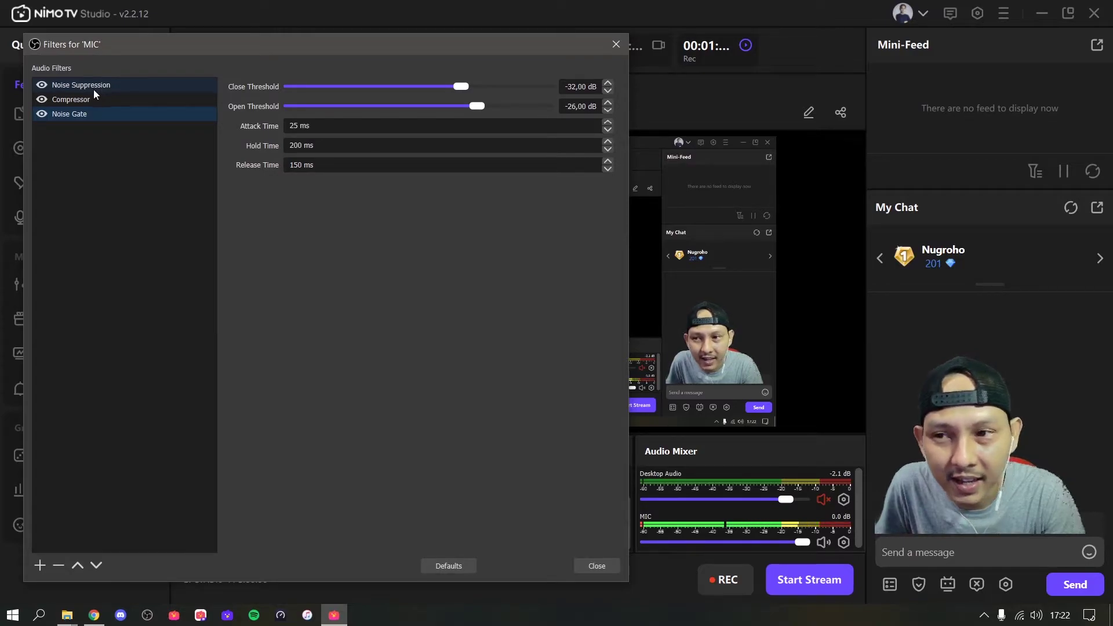
{"action": "left_click", "coordinate": [62, 87]}
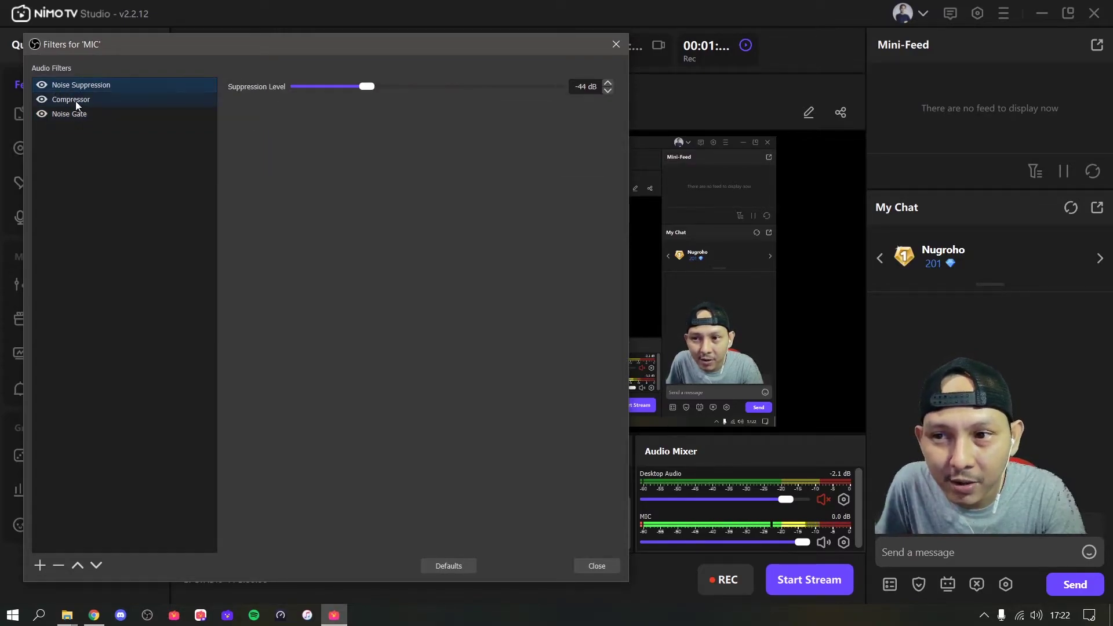
{"action": "left_click", "coordinate": [76, 100]}
{"action": "left_click", "coordinate": [85, 116]}
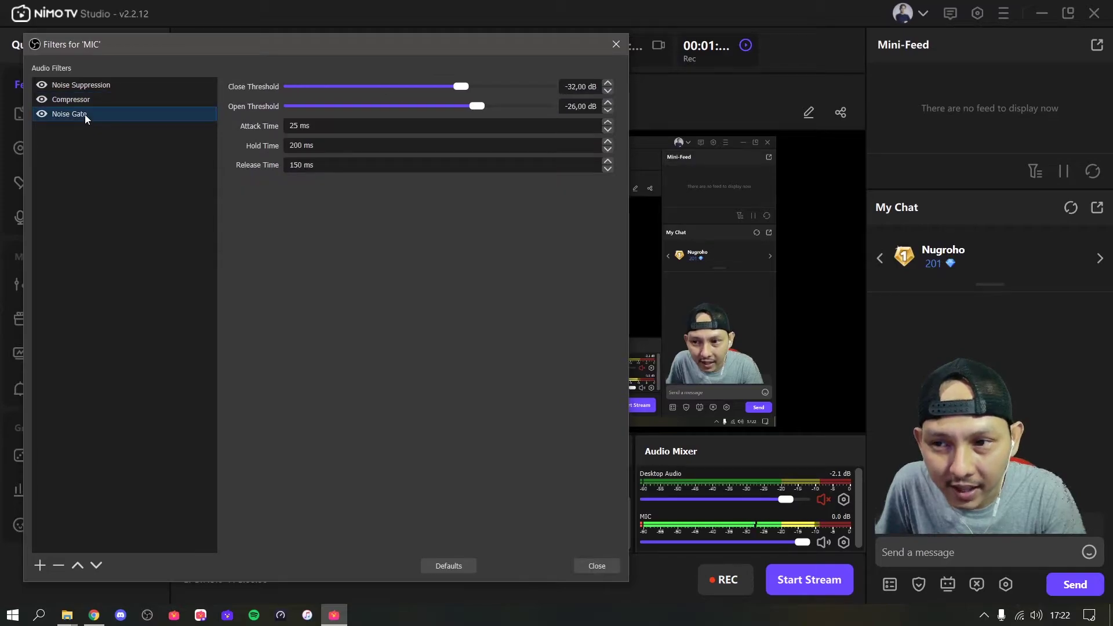
- Disable the Noise Gate, Compressor and Noise Suppression filters on the MIC source
{"action": "left_click", "coordinate": [41, 114]}
{"action": "left_click", "coordinate": [42, 99]}
{"action": "left_click", "coordinate": [41, 85]}
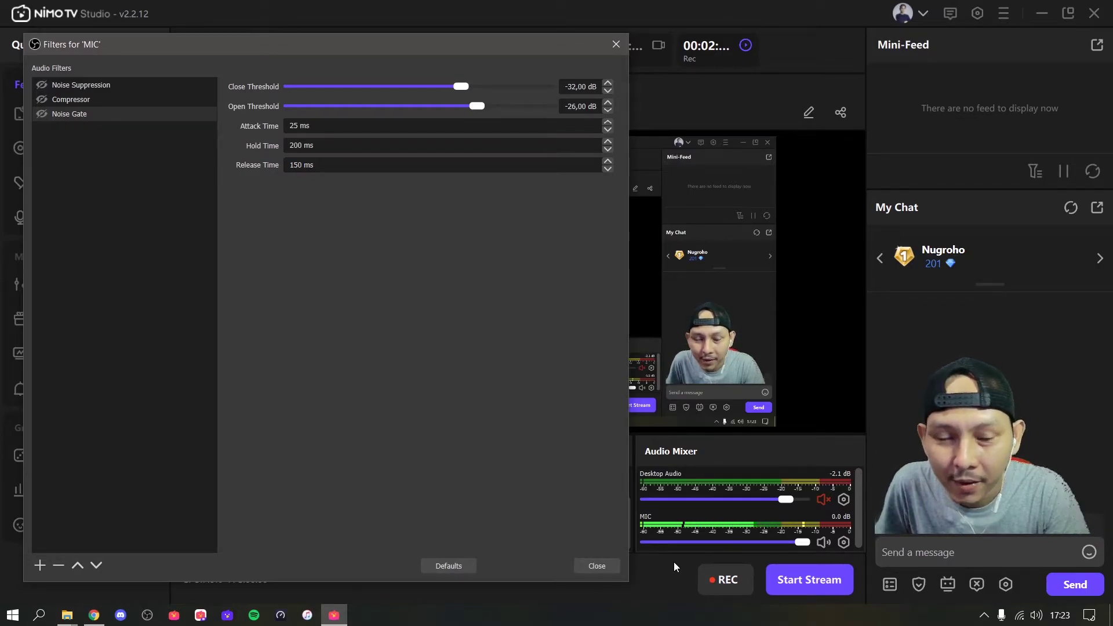
- Enable the Noise Suppression filter, try its suppression level at 0 dB, and set it back to -44 dB
{"action": "left_click", "coordinate": [110, 88]}
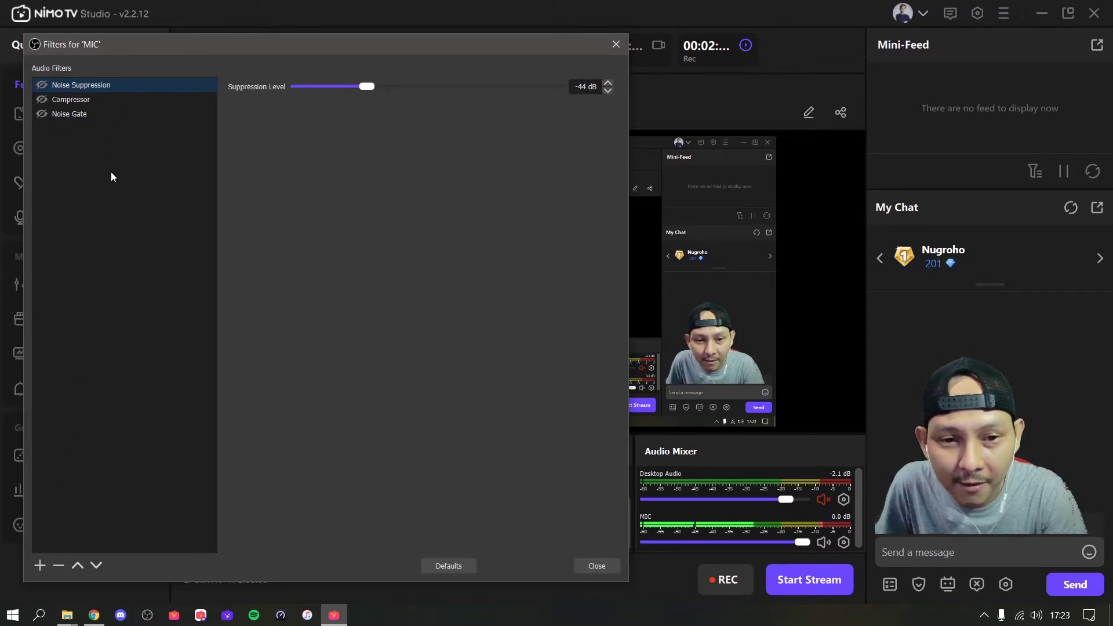
{"action": "left_click", "coordinate": [34, 566]}
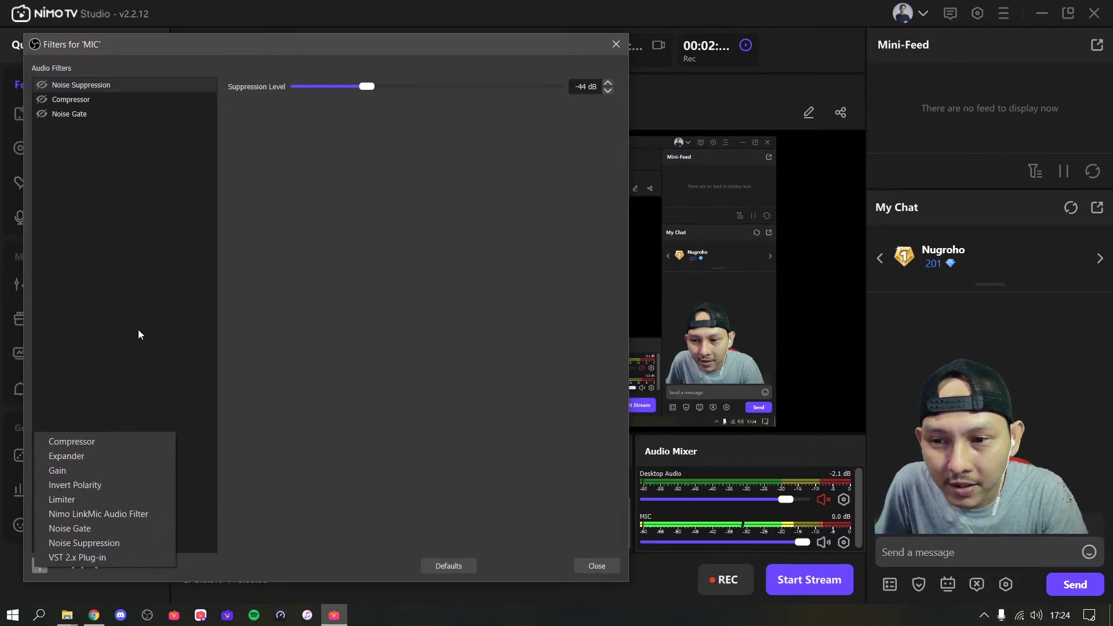
{"action": "left_click", "coordinate": [78, 84]}
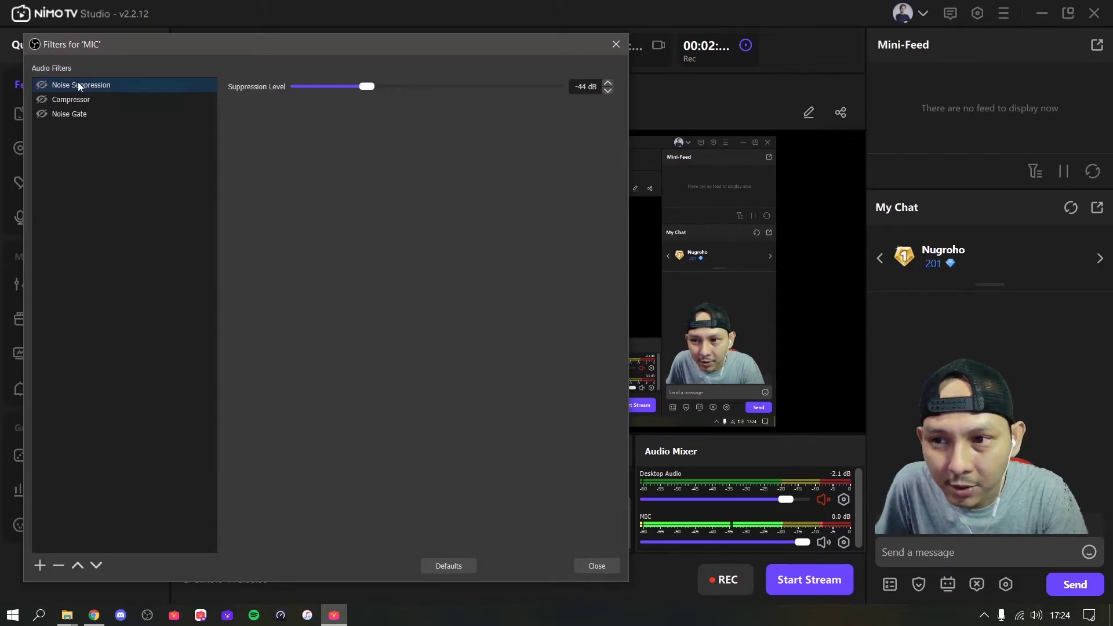
{"action": "left_click", "coordinate": [43, 85]}
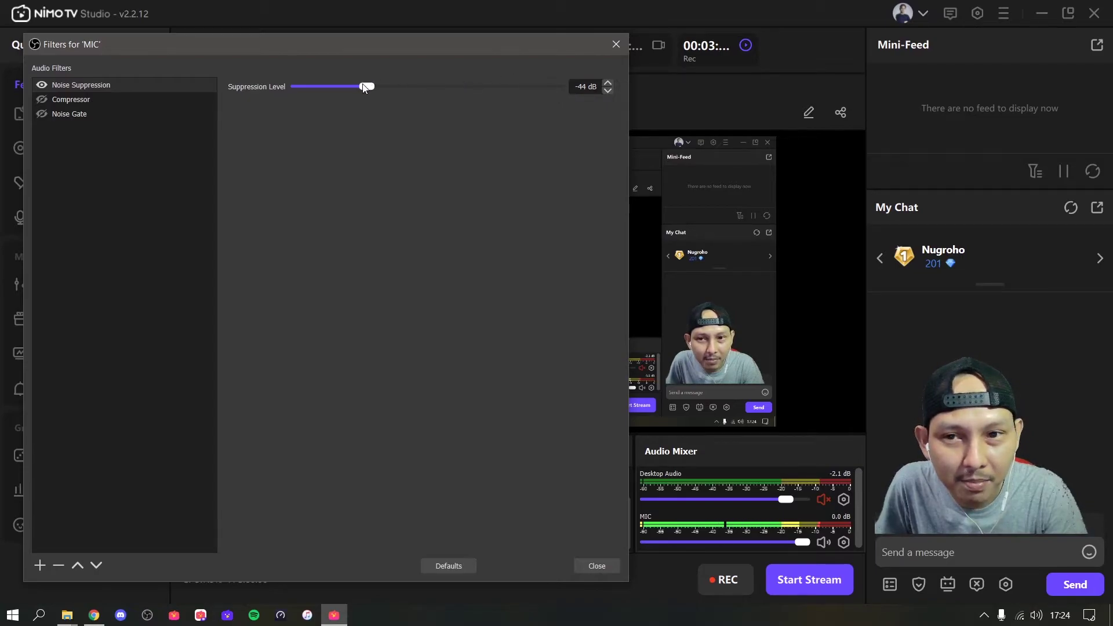
{"action": "left_click_drag", "start_coordinate": [367, 88], "coordinate": [567, 83]}
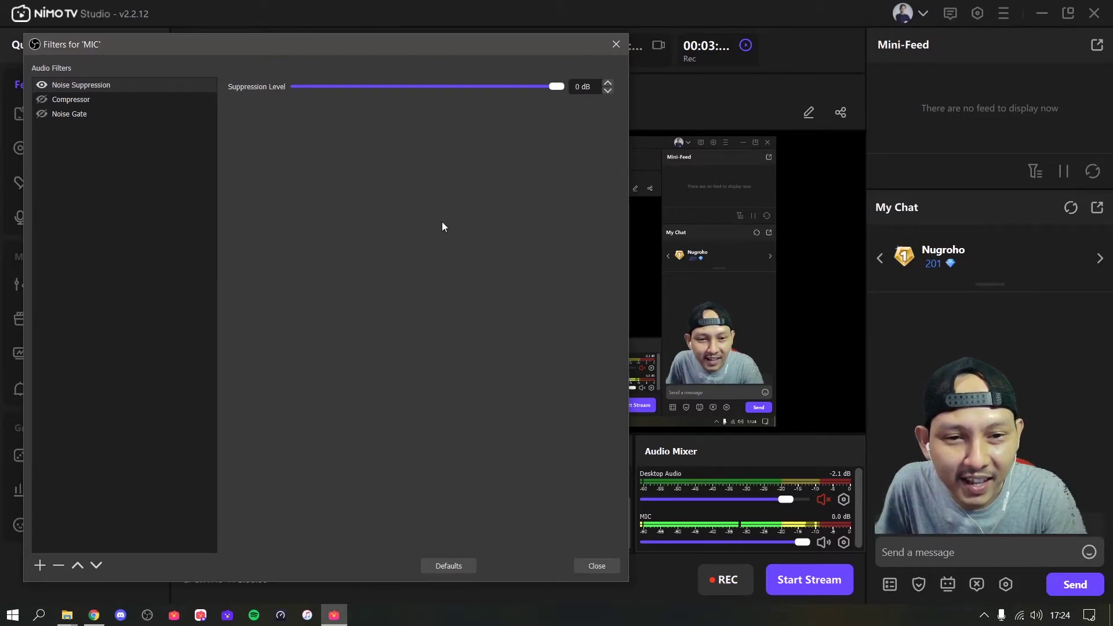
{"action": "left_click_drag", "start_coordinate": [553, 86], "coordinate": [366, 96]}
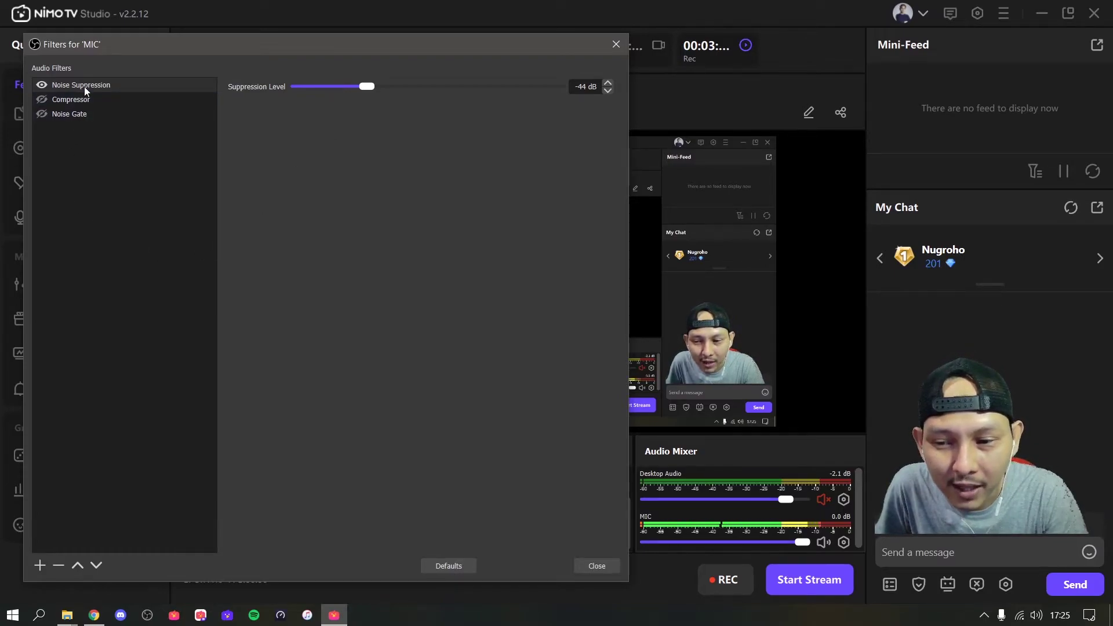
- Enable the existing Noise Gate filter on the MIC source
{"action": "left_click", "coordinate": [86, 120]}
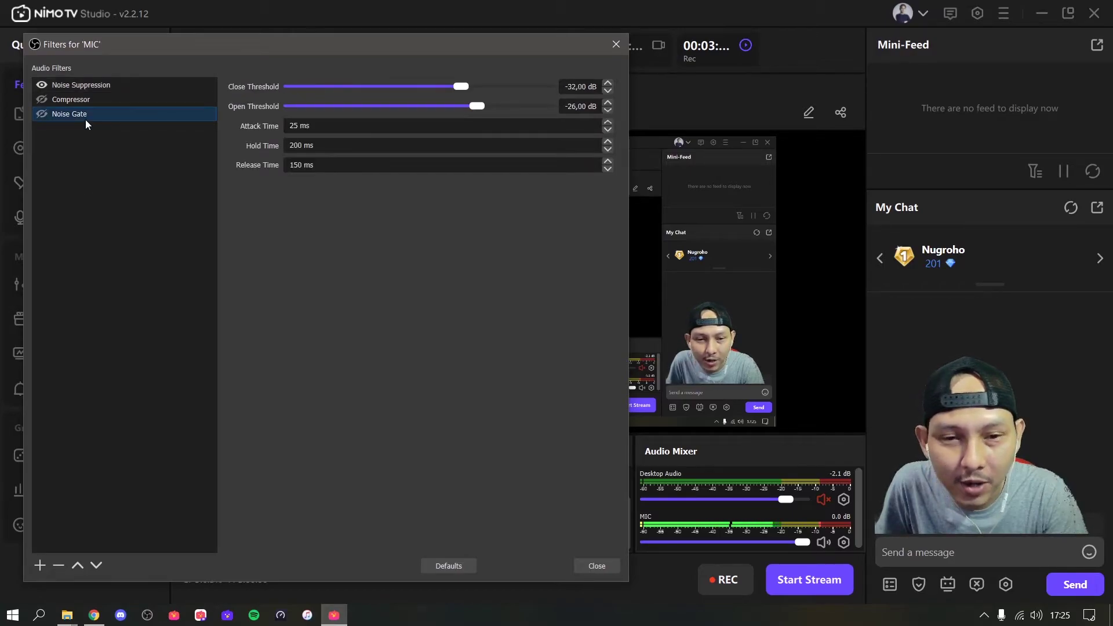
{"action": "left_click", "coordinate": [40, 566]}
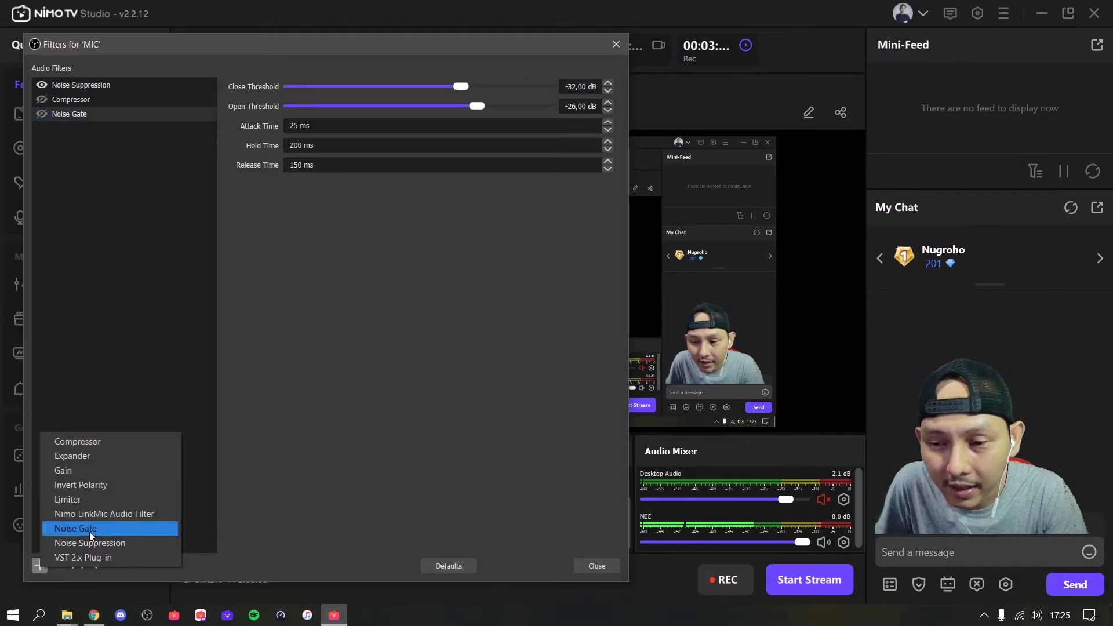
{"action": "left_click", "coordinate": [45, 115]}
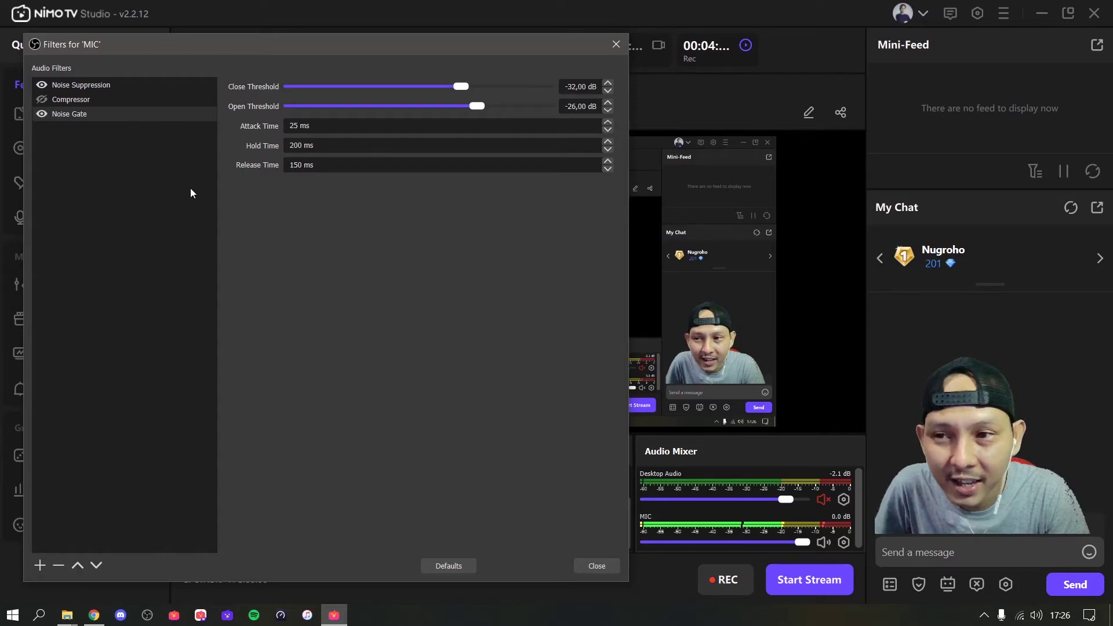
- Enable the existing Compressor filter on the MIC source, keeping the mixer volume at 0.0 dB
{"action": "left_click", "coordinate": [113, 100]}
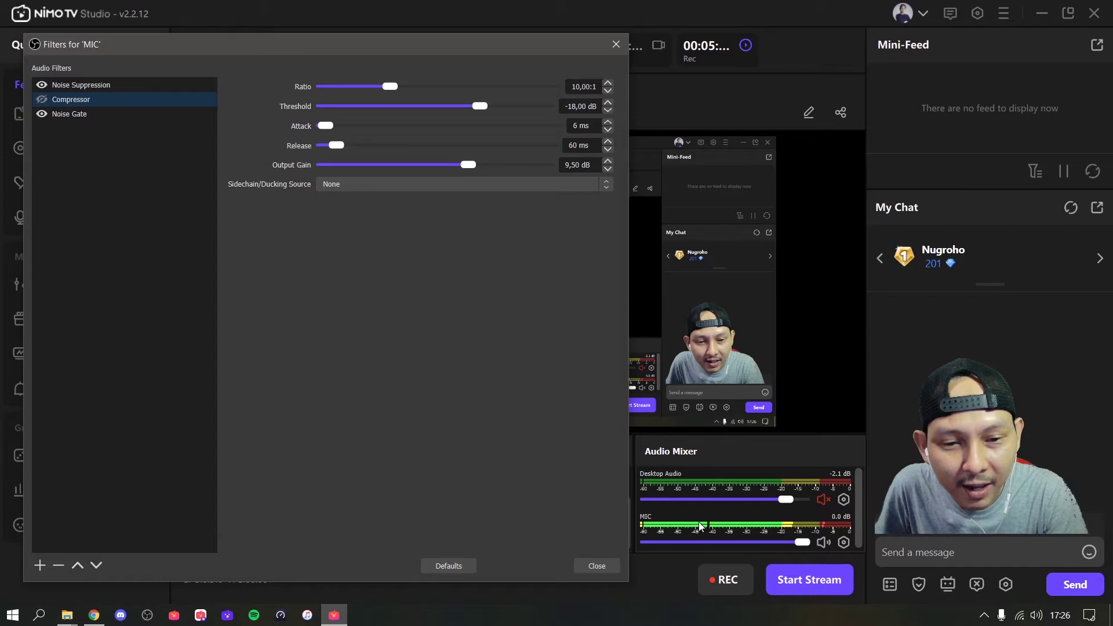
{"action": "left_click", "coordinate": [807, 545]}
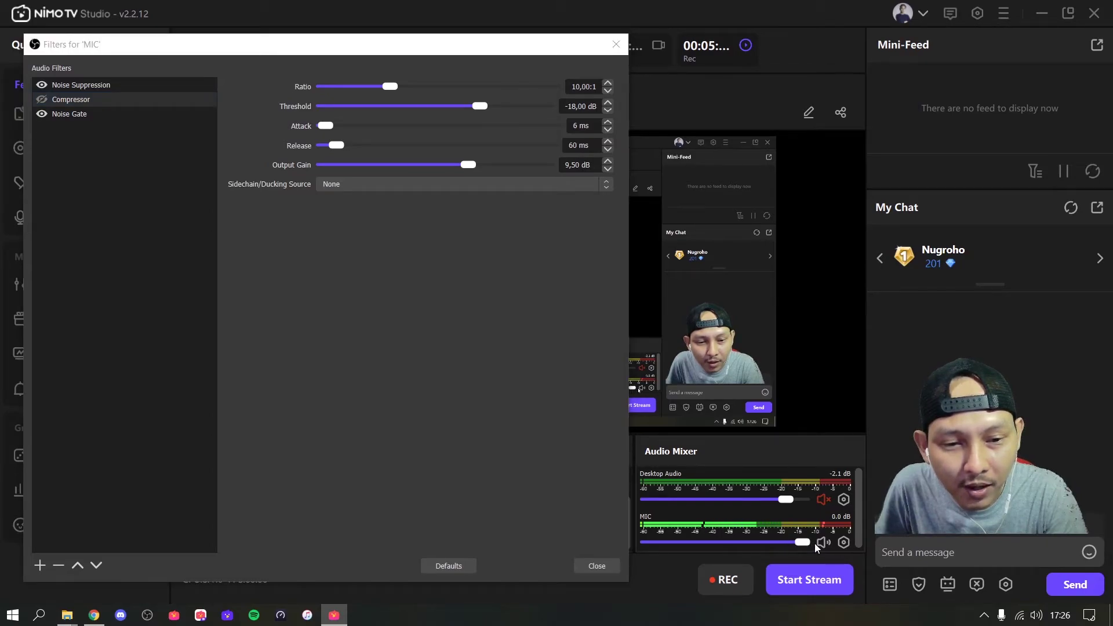
{"action": "left_click", "coordinate": [488, 51]}
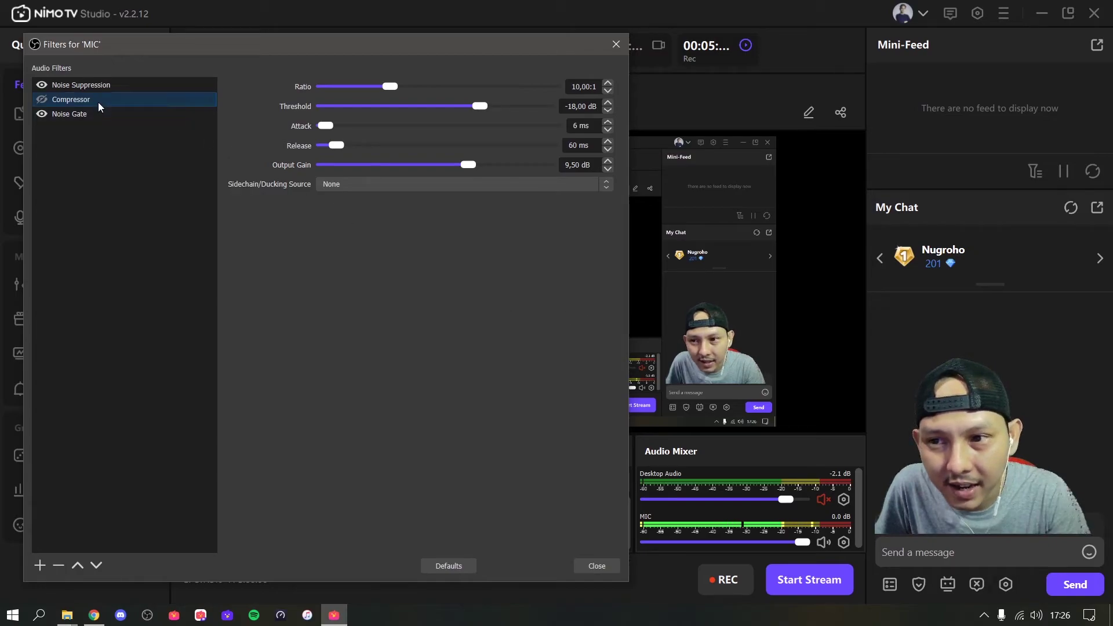
{"action": "left_click", "coordinate": [44, 570]}
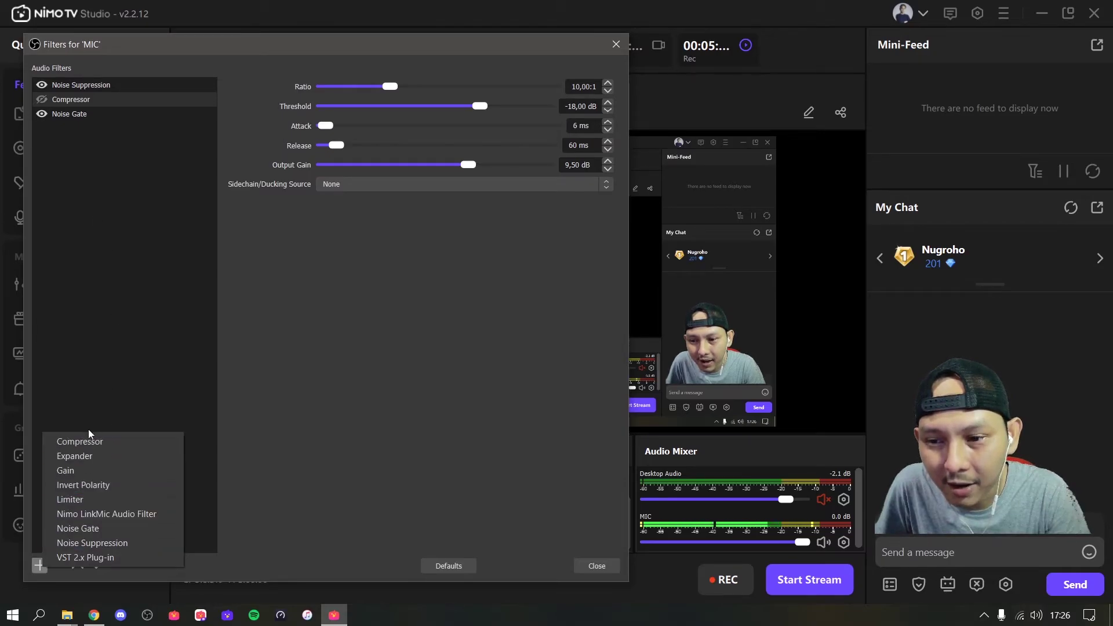
{"action": "left_click", "coordinate": [58, 98]}
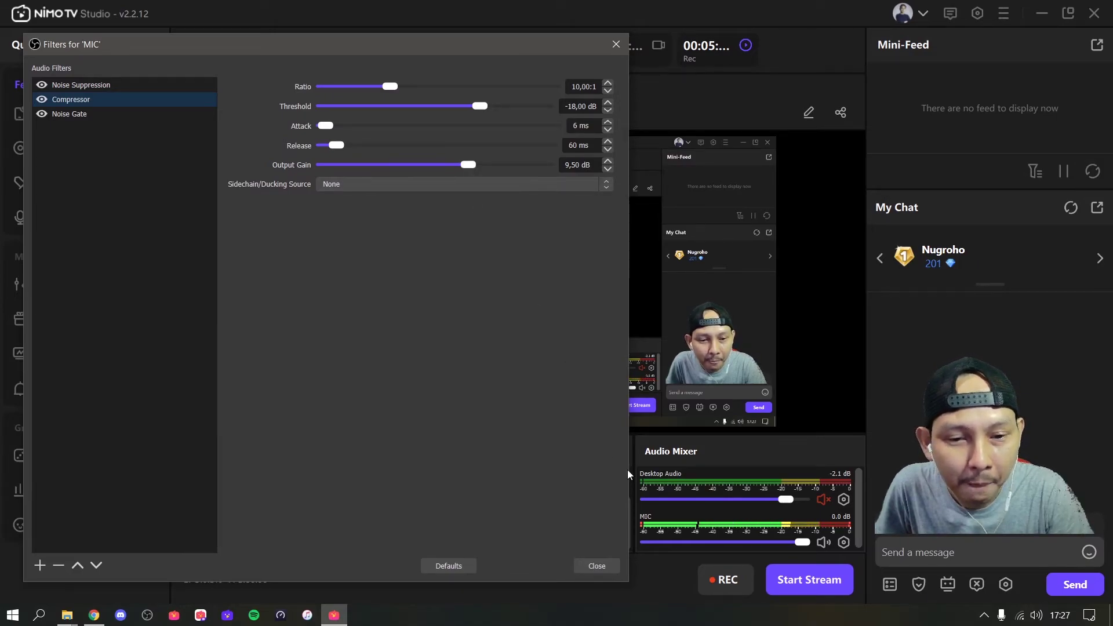
{"action": "left_click", "coordinate": [802, 543]}
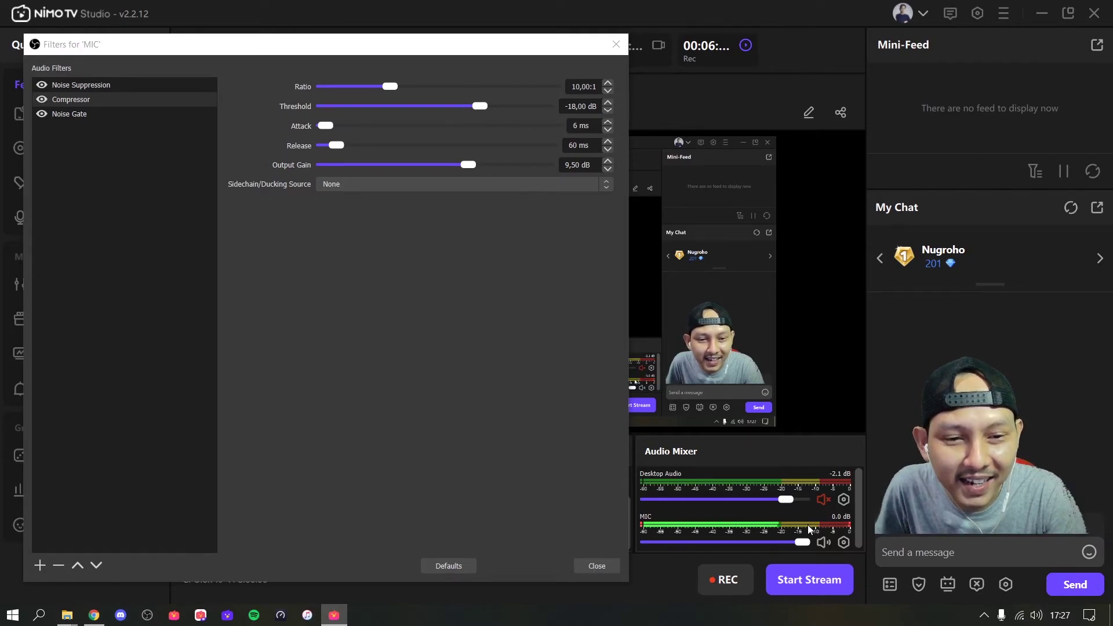
{"action": "left_click", "coordinate": [139, 99]}
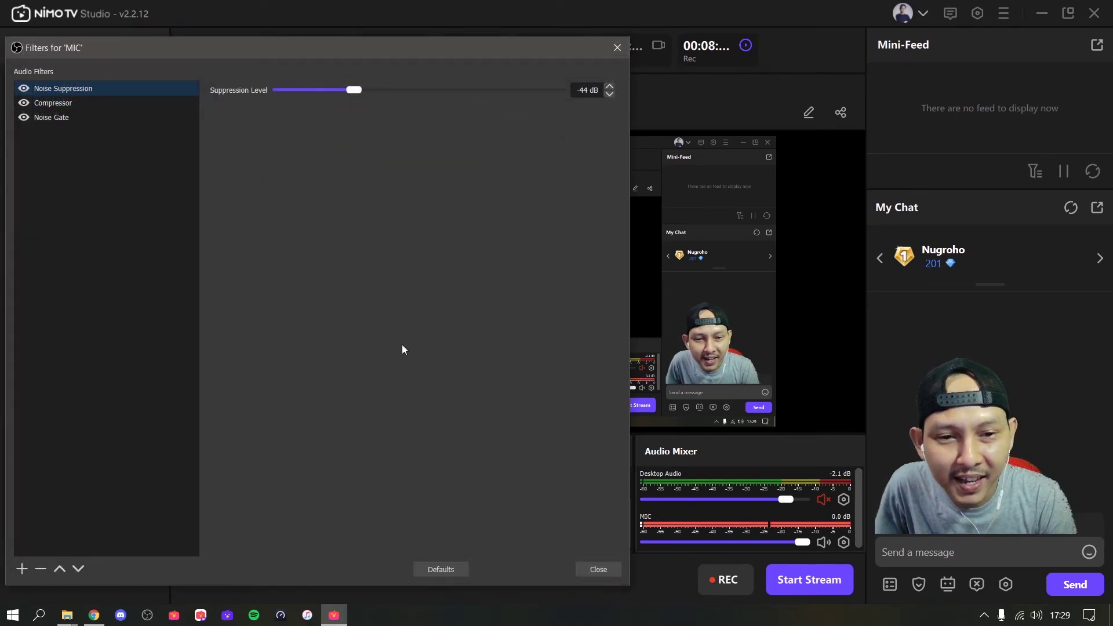
- Recheck the Compressor, Noise Gate and Noise Suppression settings of the MIC, and close the filters window
{"action": "left_click", "coordinate": [63, 104]}
{"action": "left_click", "coordinate": [74, 117]}
{"action": "left_click", "coordinate": [75, 103]}
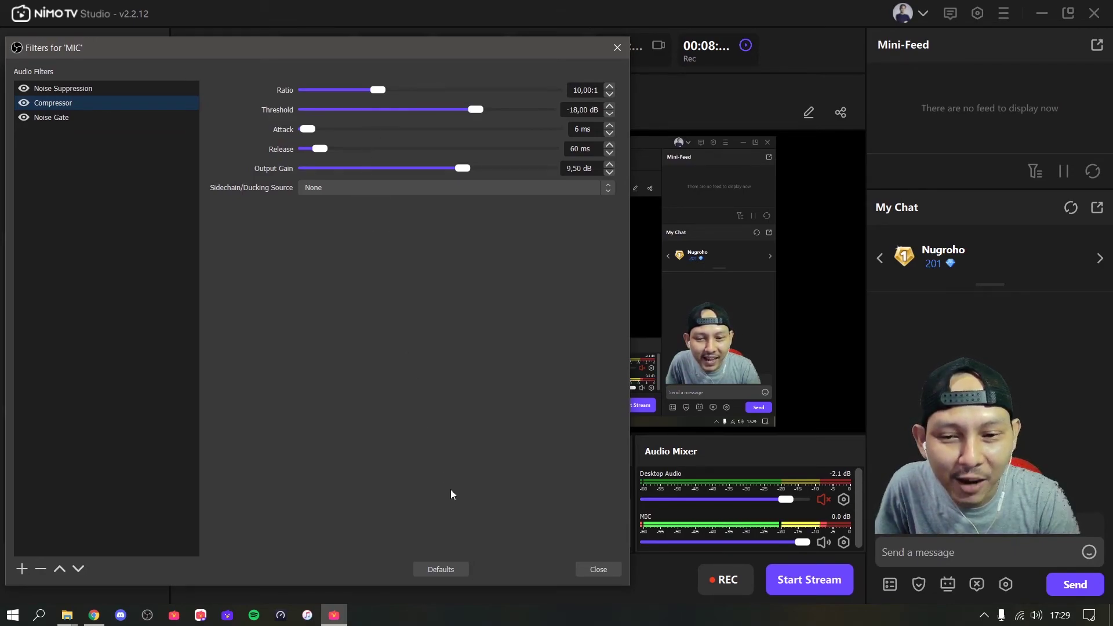
{"action": "left_click", "coordinate": [127, 116]}
{"action": "left_click", "coordinate": [128, 105]}
{"action": "left_click", "coordinate": [138, 89]}
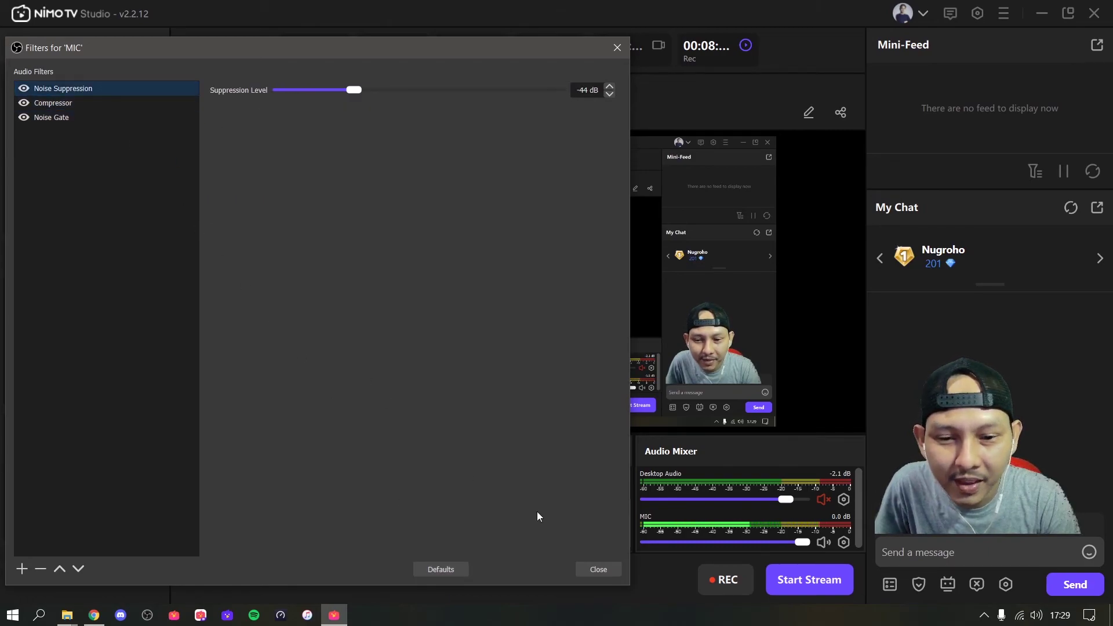
{"action": "left_click", "coordinate": [601, 570]}
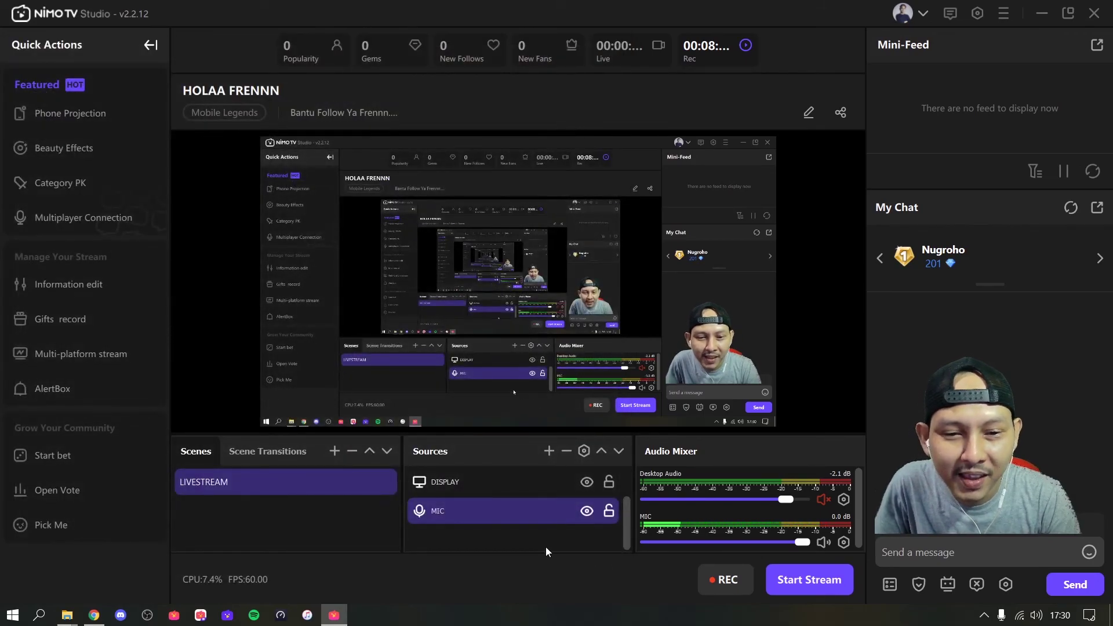